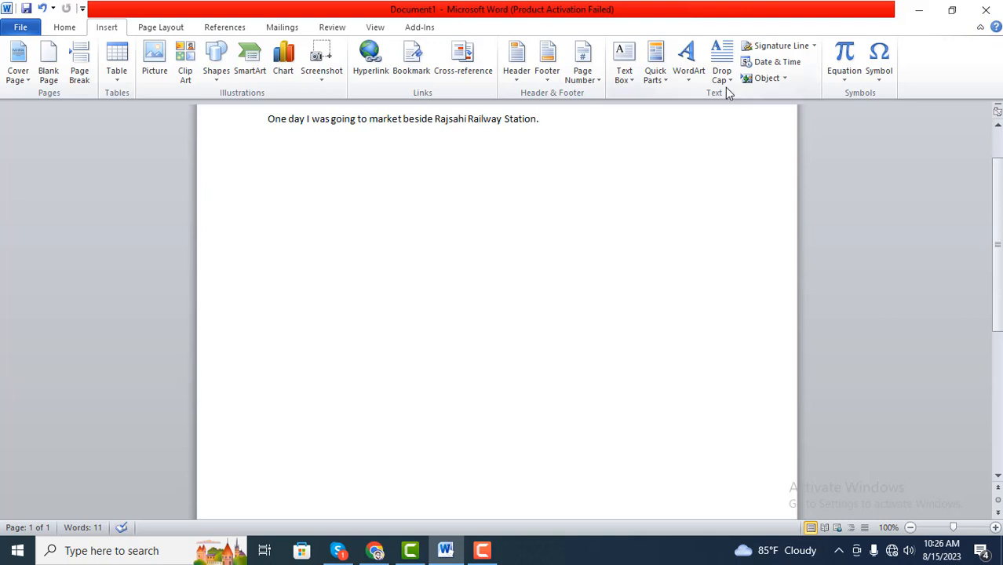
Step: Apply an in-margin drop cap to the sentence's opening letter, and remove it again
scroll(725, 87, up, 1)
click(108, 27)
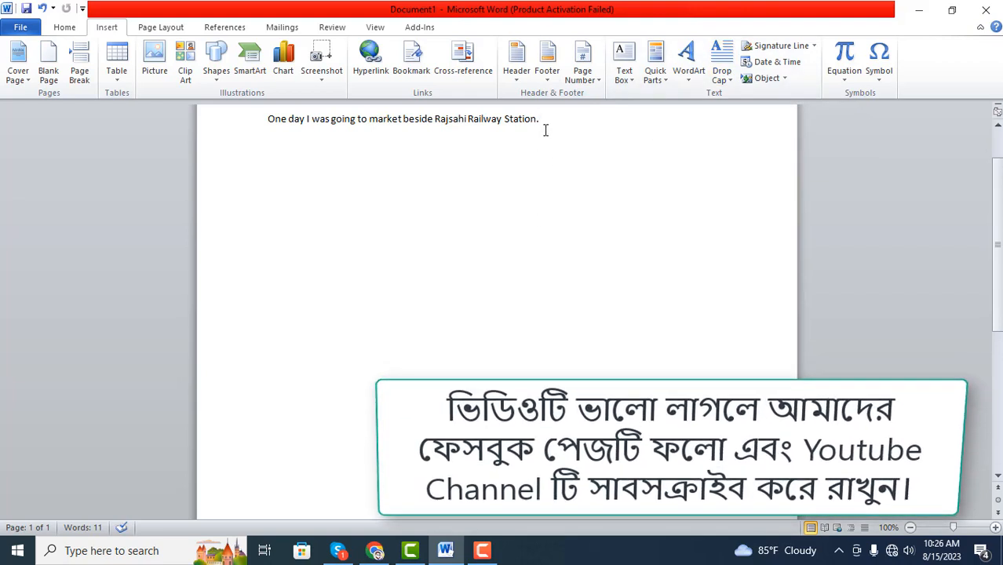
click(722, 79)
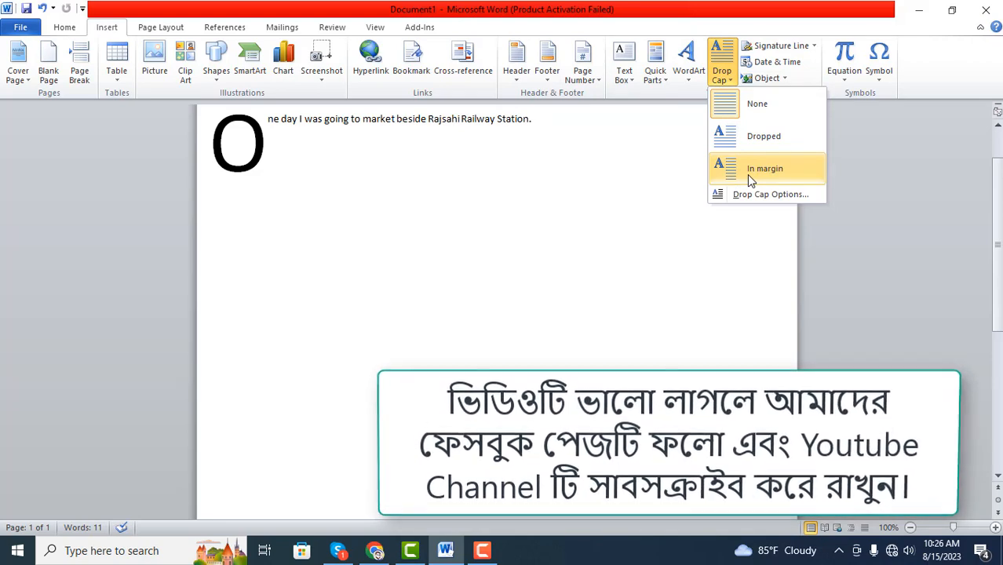
click(750, 179)
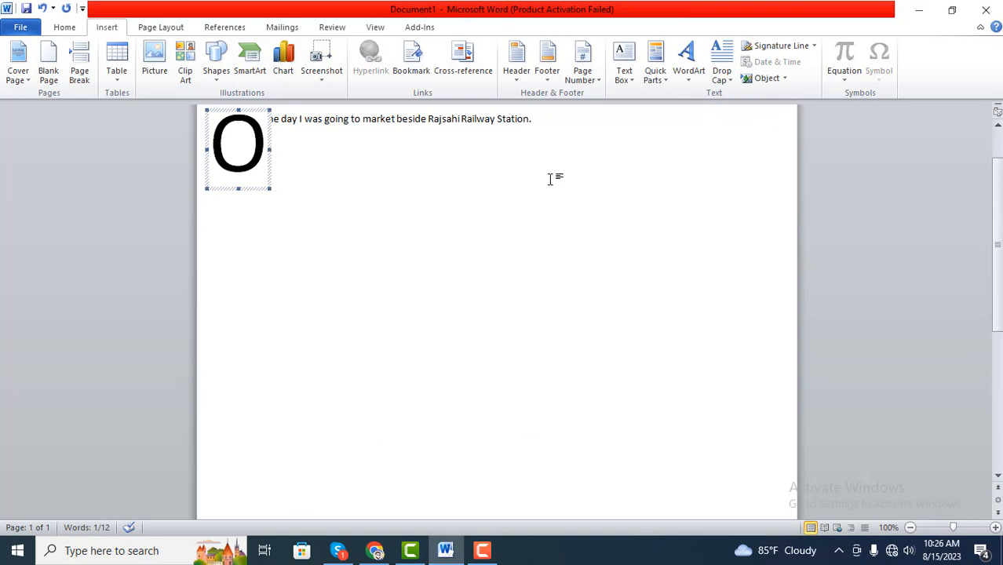
click(567, 121)
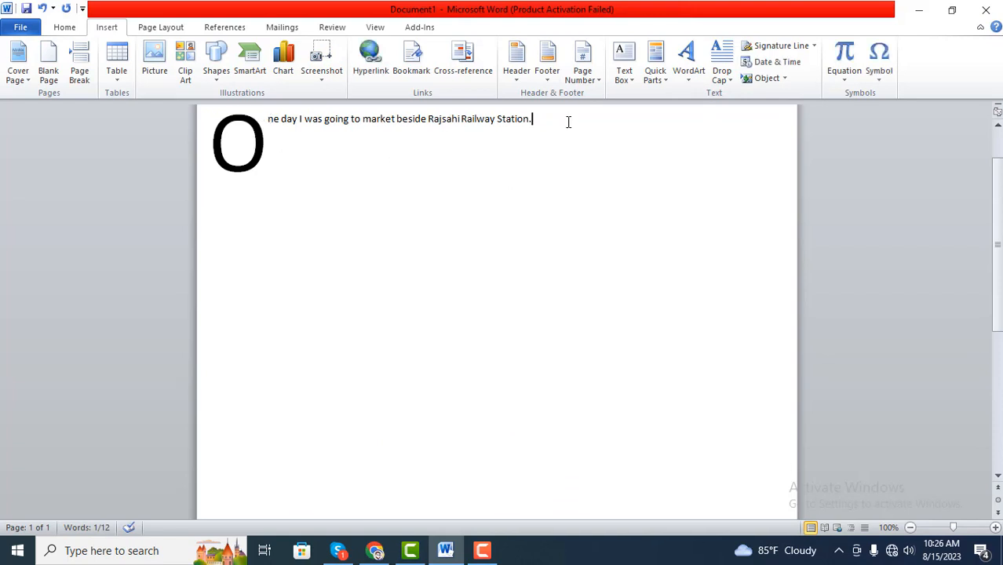
click(727, 74)
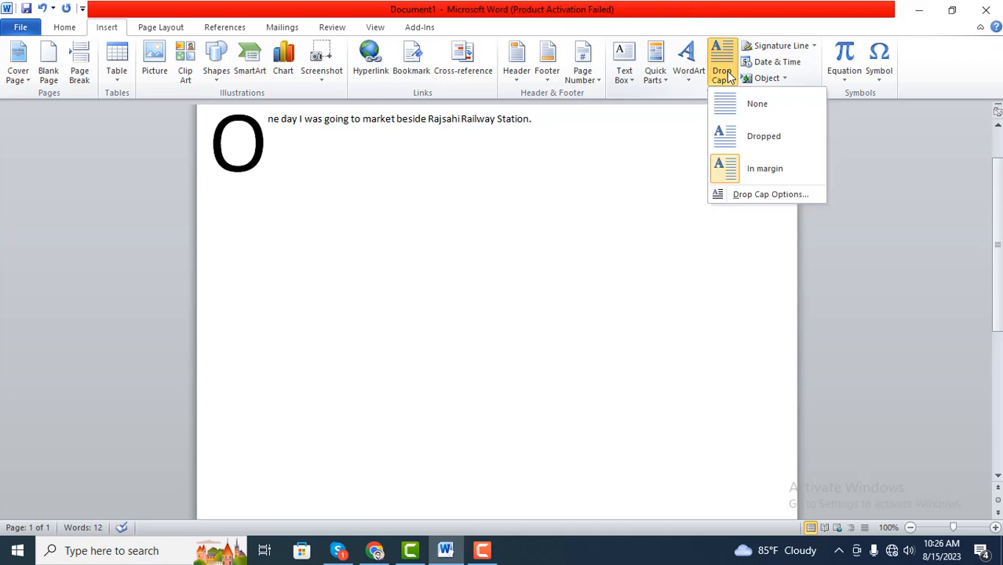
click(752, 106)
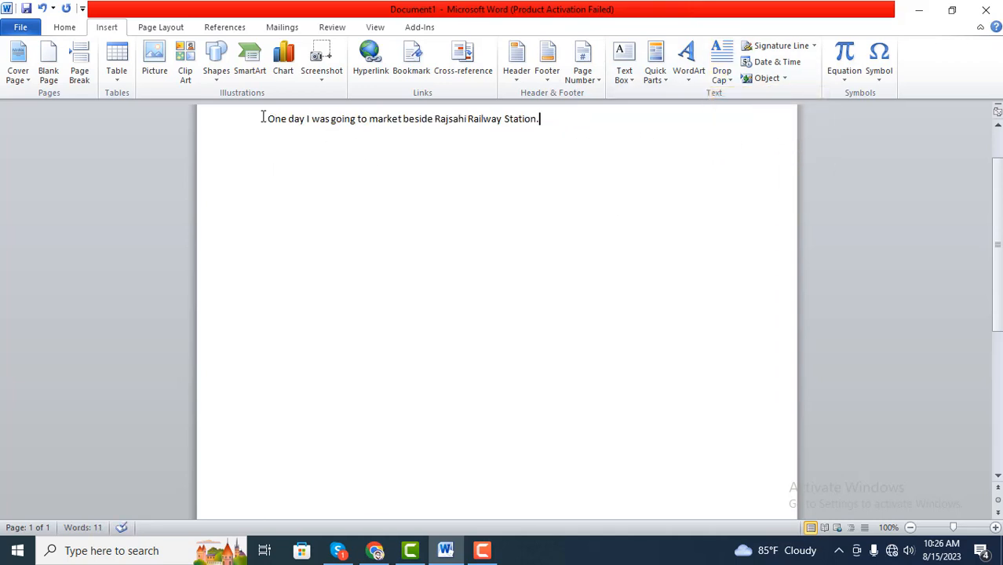
Step: Insert the current date on a new line below the sentence in the format "Tuesday, August 15, 2023"
key(Return)
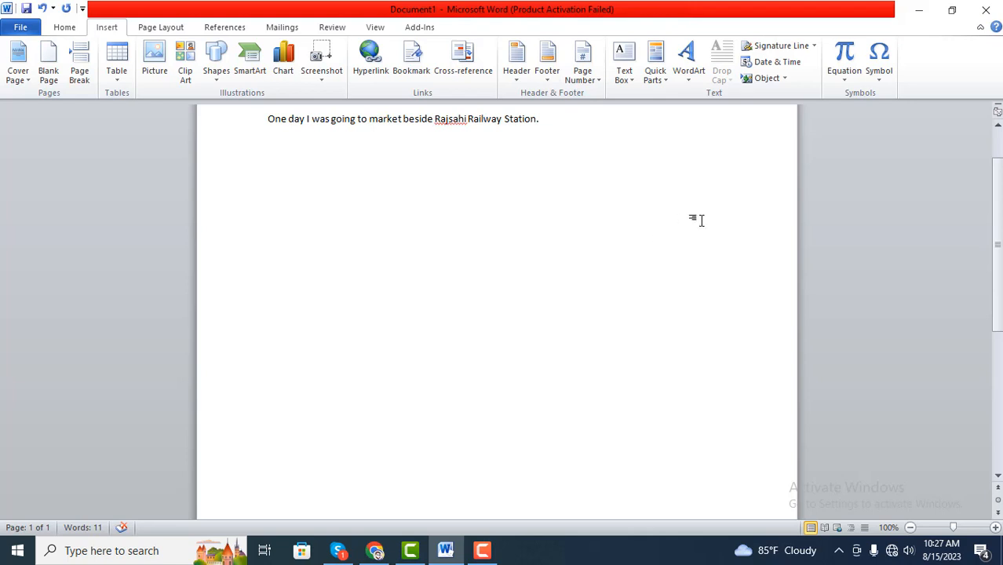
click(773, 63)
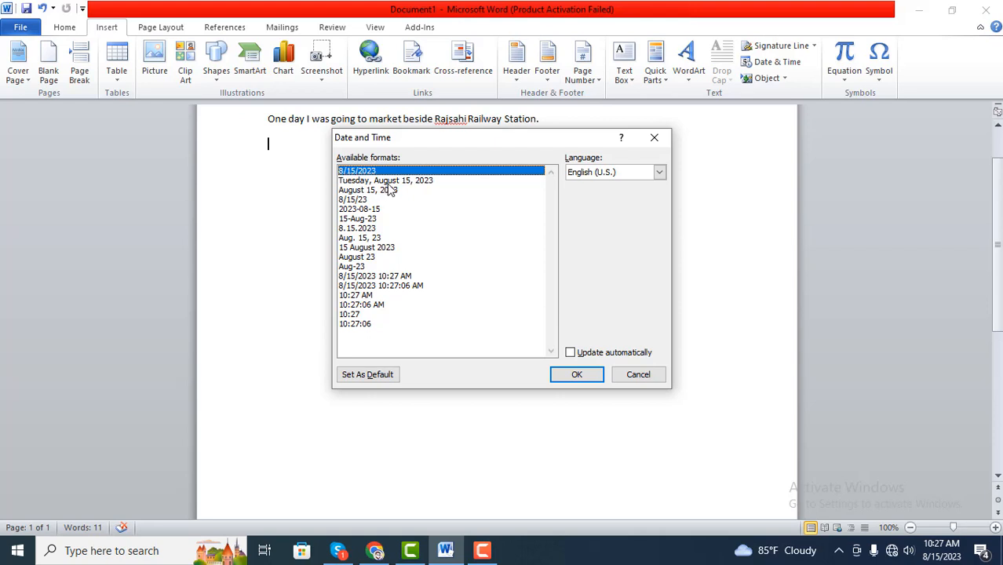
click(387, 181)
click(578, 375)
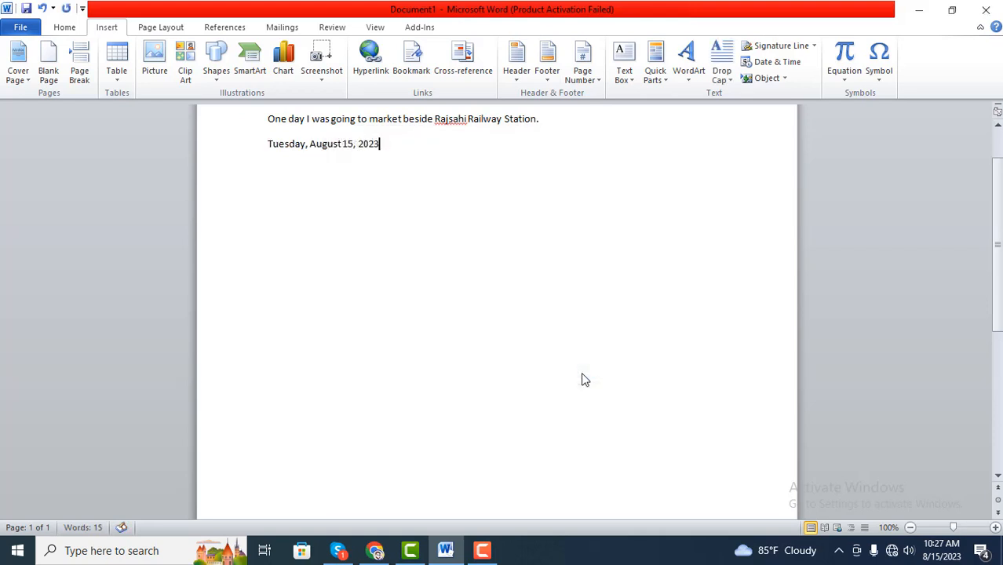
Step: Insert the current time on a new line below the date in the format "10:27 AM"
key(Return)
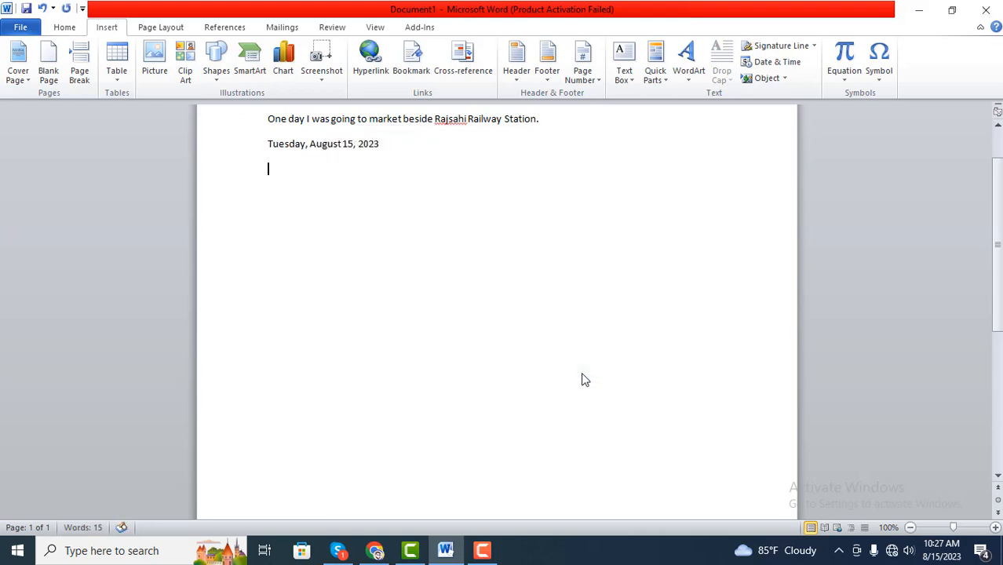
click(776, 62)
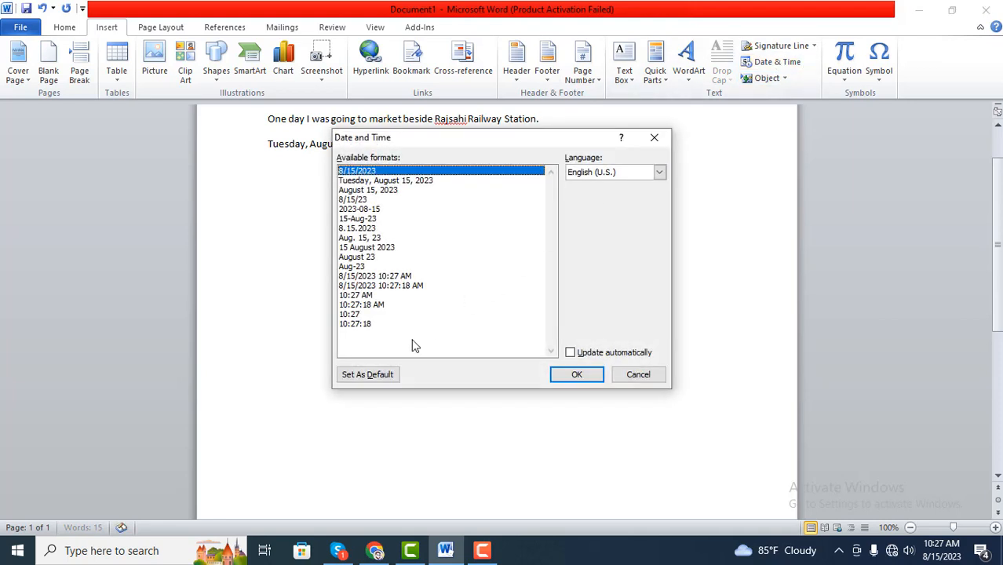
click(359, 297)
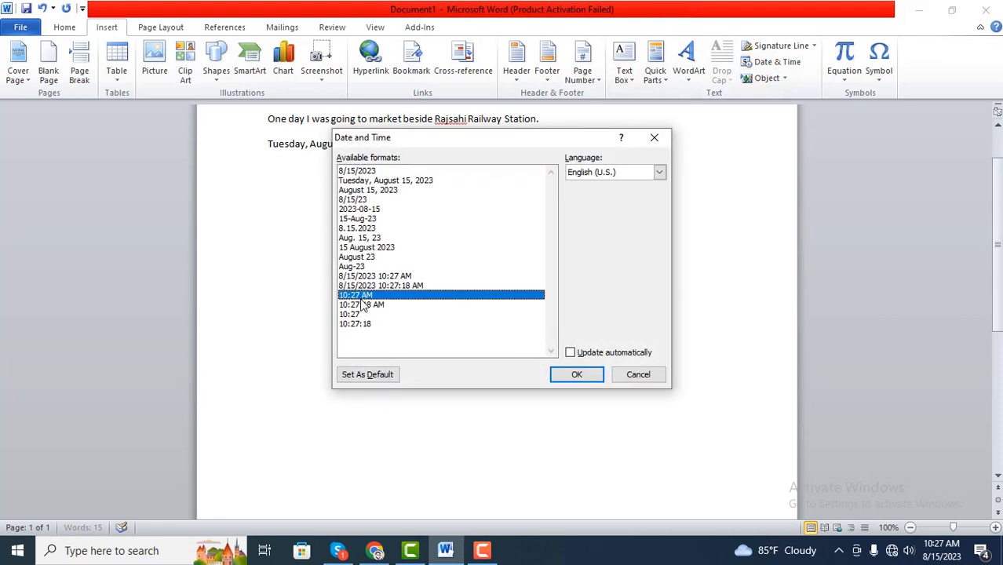
click(577, 374)
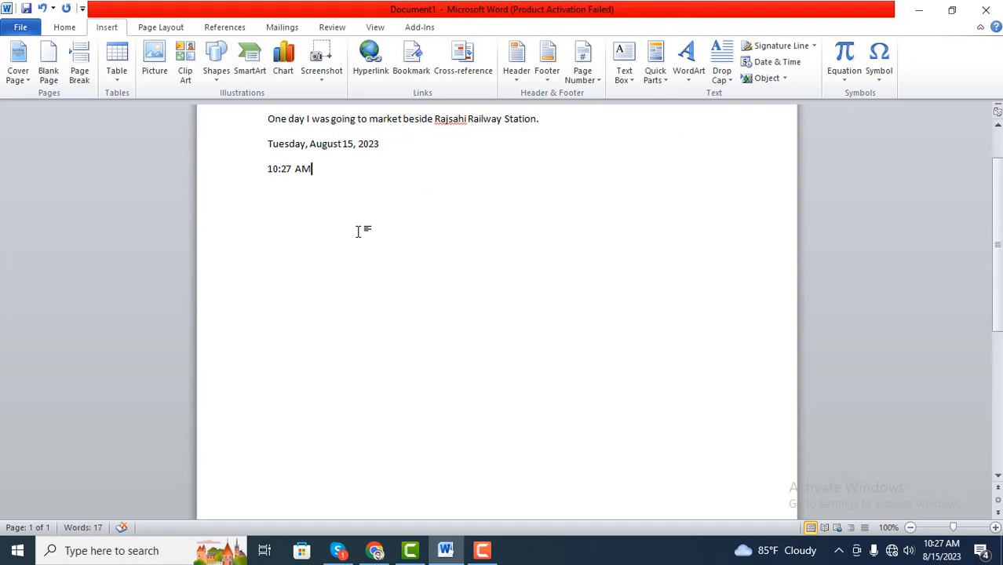
Step: Insert a new Microsoft Excel Worksheet object on a new line below the time and dismiss the activation wizard
key(Return)
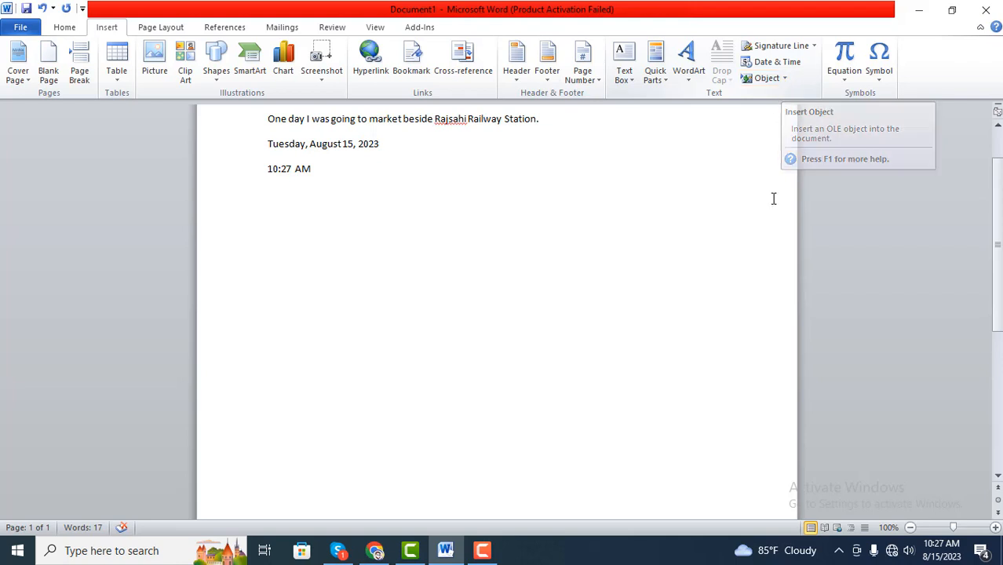
click(779, 63)
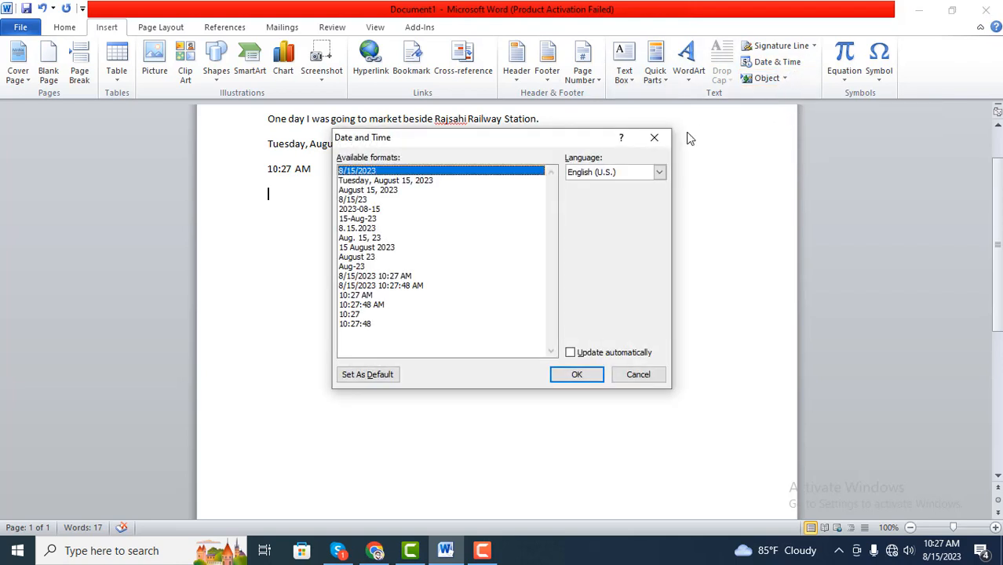
click(660, 145)
click(772, 80)
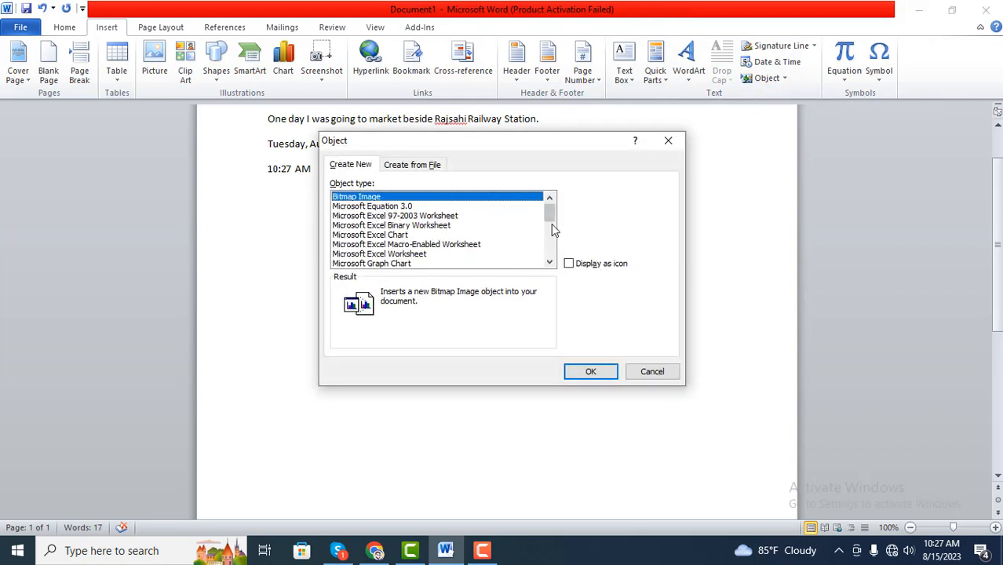
drag(553, 227, 523, 246)
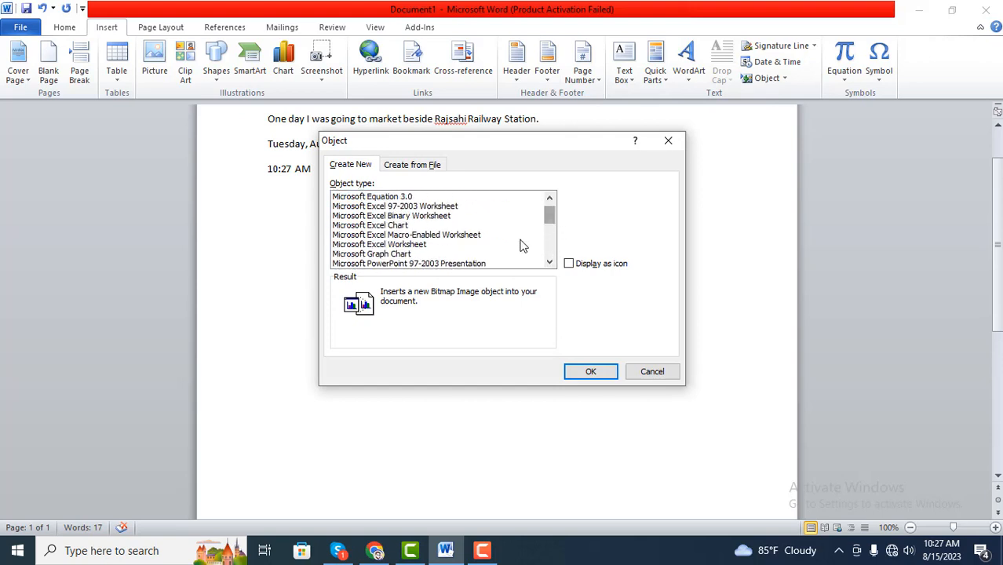
click(389, 245)
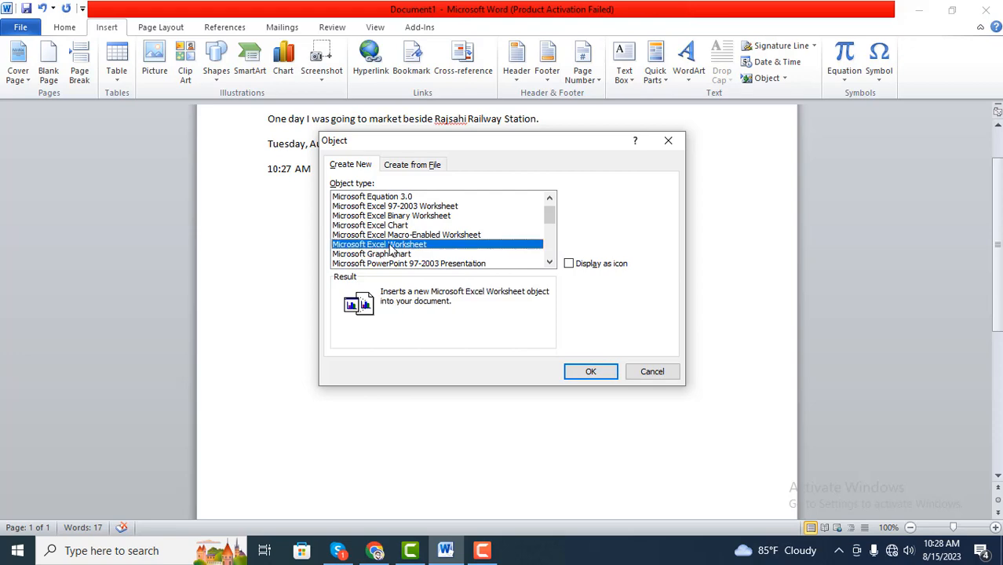
click(606, 373)
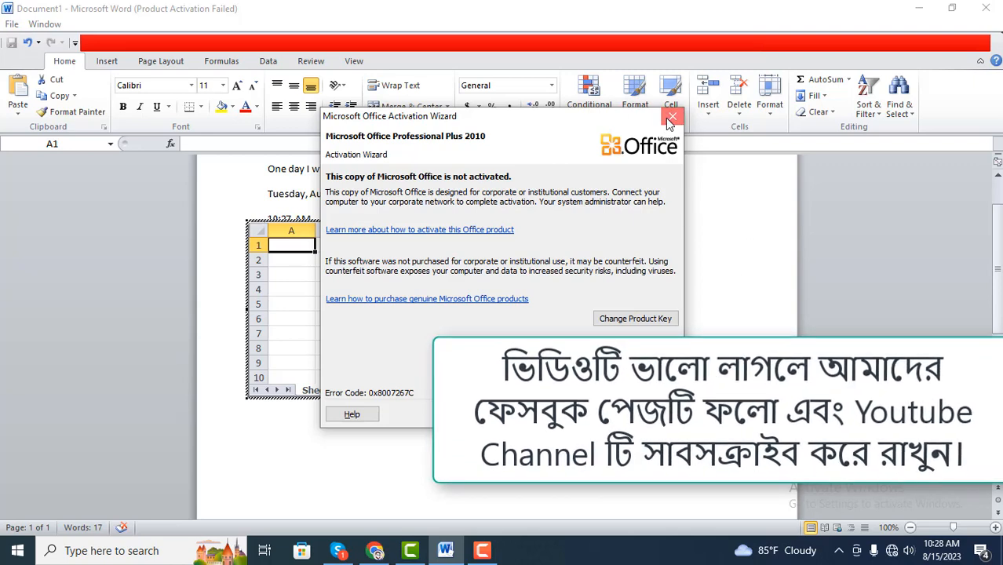
click(672, 118)
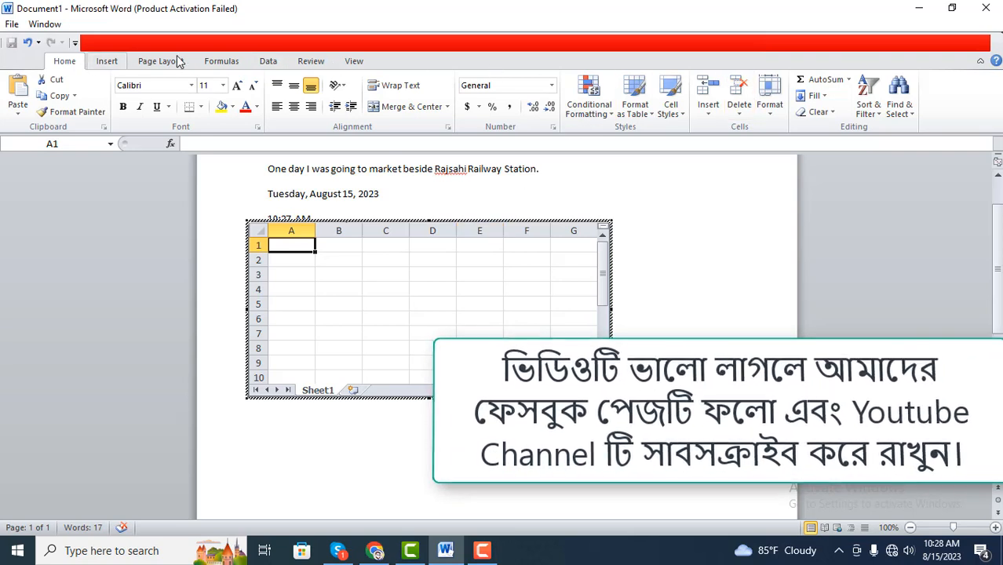
click(478, 266)
click(387, 291)
click(307, 322)
click(336, 279)
drag(369, 351, 364, 358)
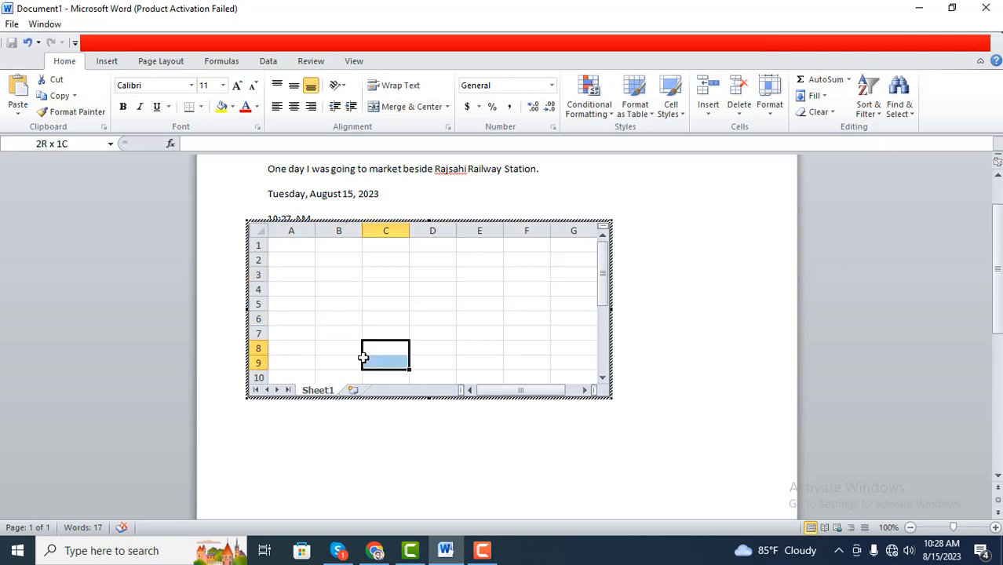
click(331, 289)
Step: Enter 25, 65, 548 and 58 in cells B3 to B6 of the embedded worksheet
click(346, 271)
text(25)
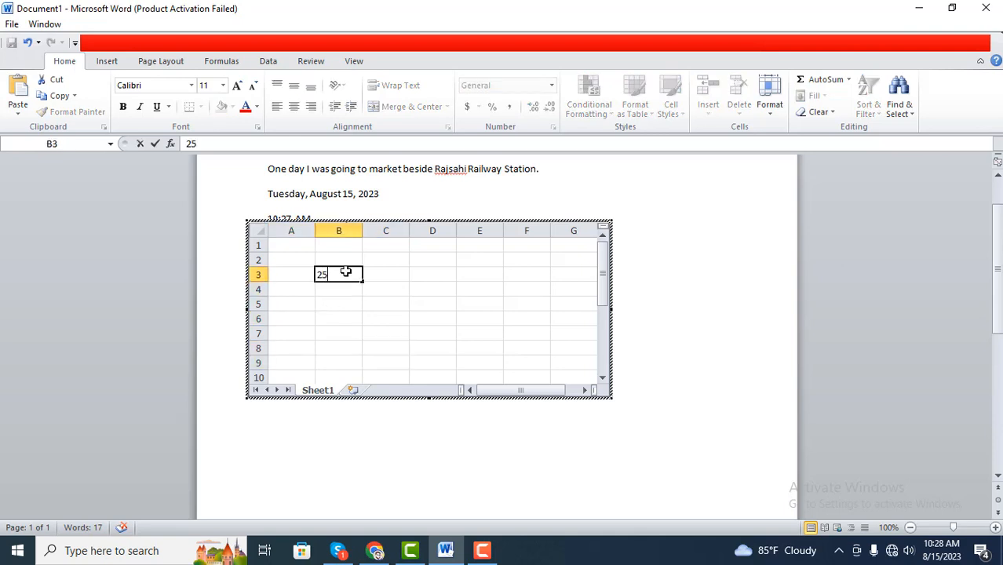
key(Return)
text(65)
key(Return)
text(548)
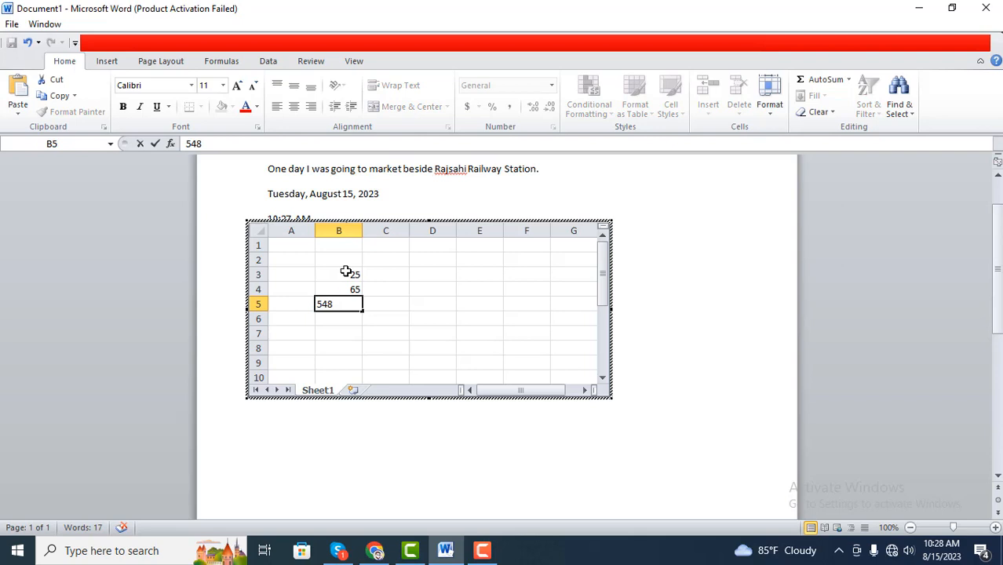
key(Return)
text(58)
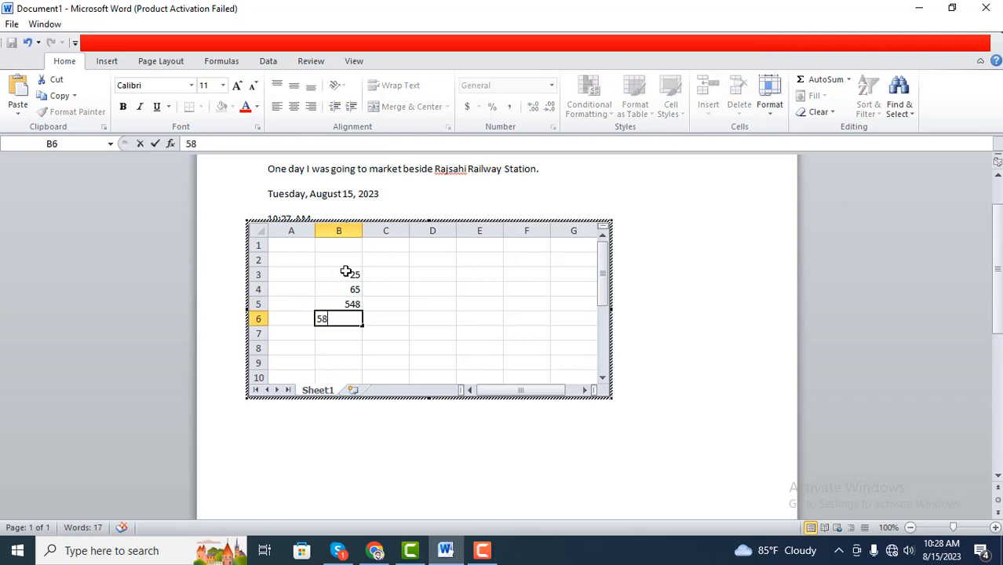
click(351, 345)
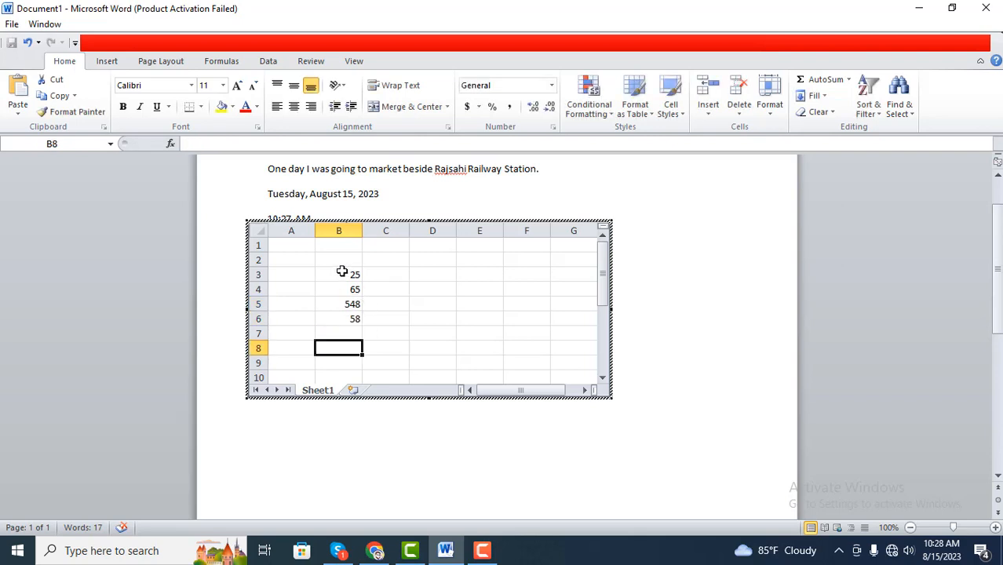
Step: Sum the values in B3:B6 into the cell below them with AutoSum
drag(338, 273, 354, 319)
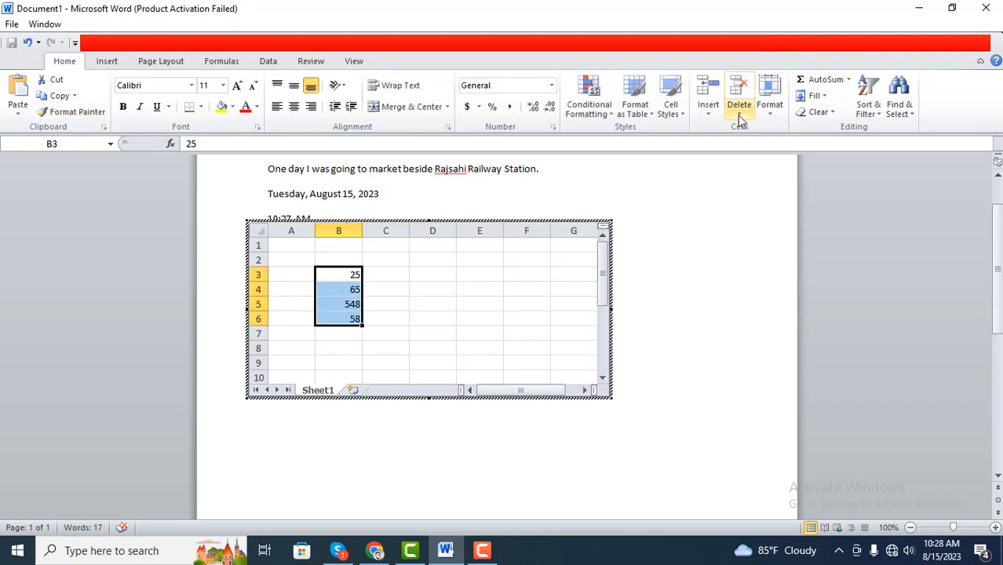
click(848, 79)
click(837, 100)
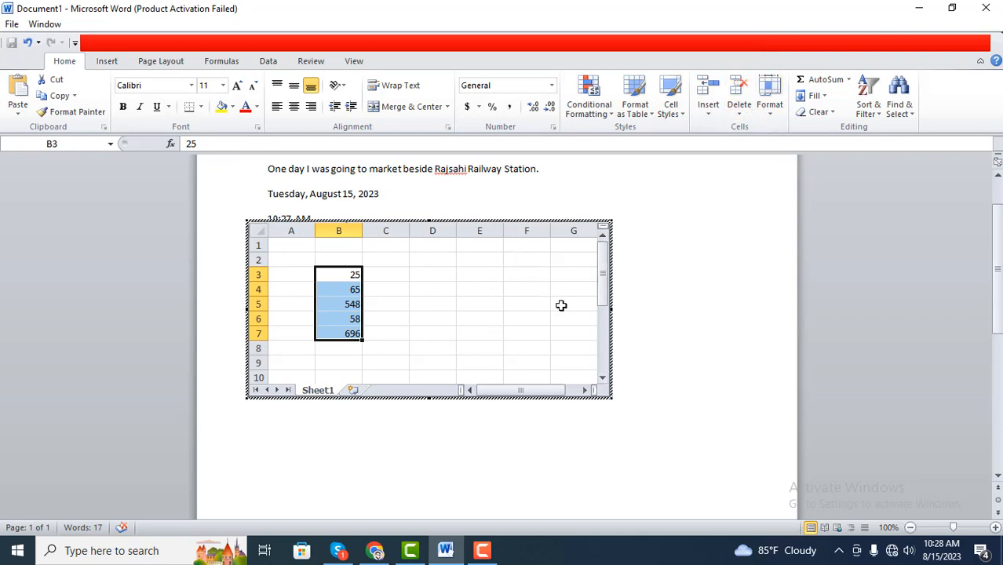
Step: Leave worksheet editing and delete the embedded Excel worksheet from the document
click(722, 230)
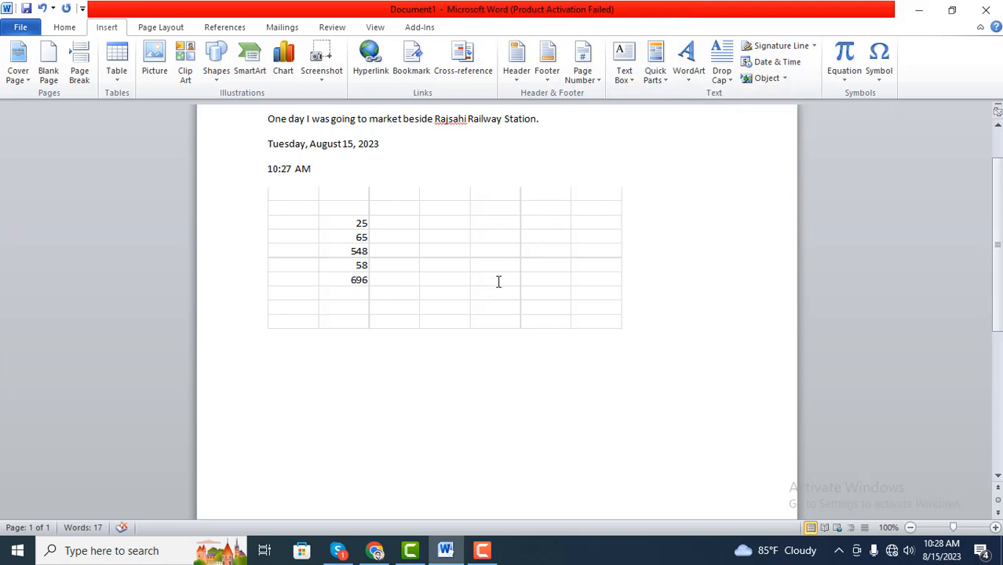
click(491, 250)
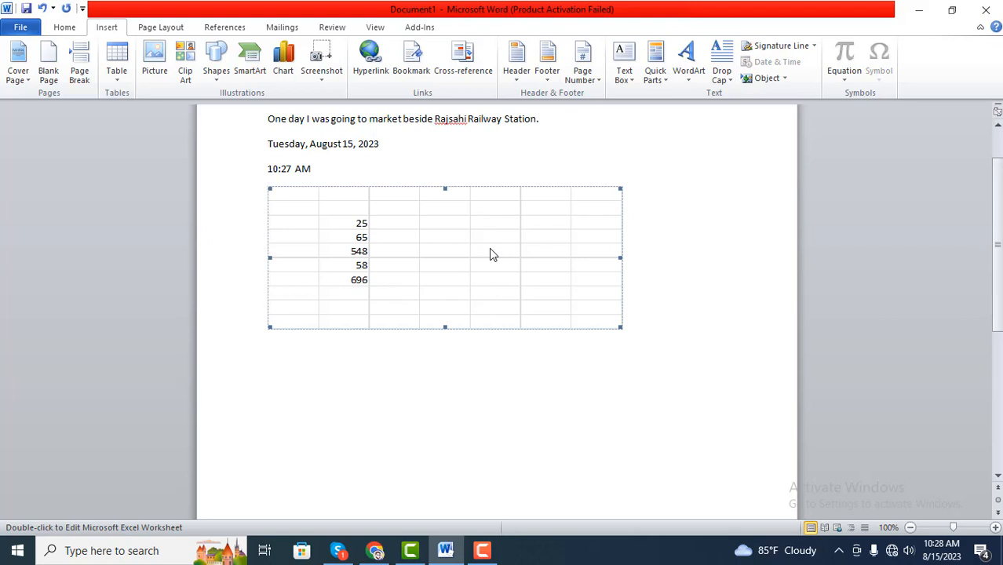
key(Delete)
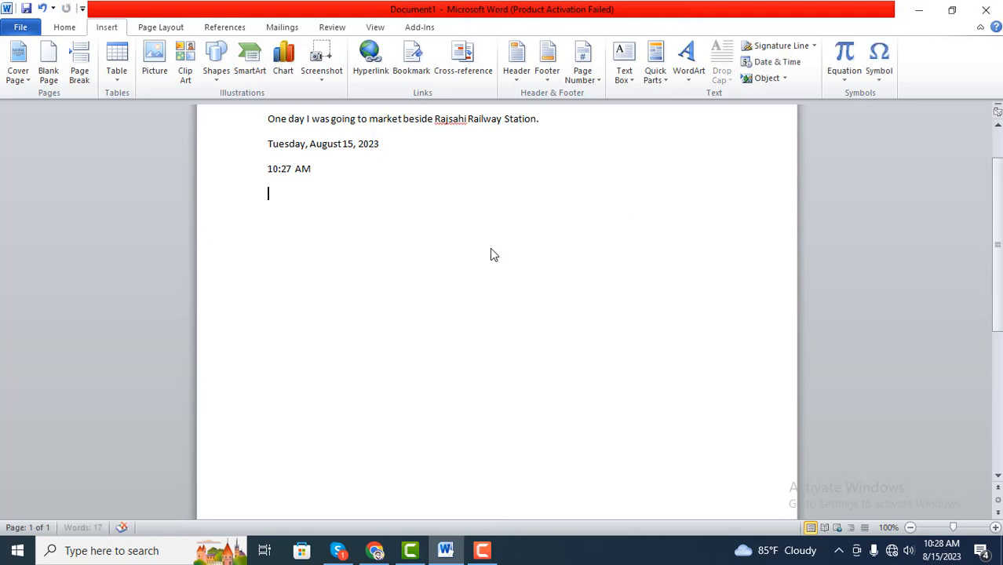